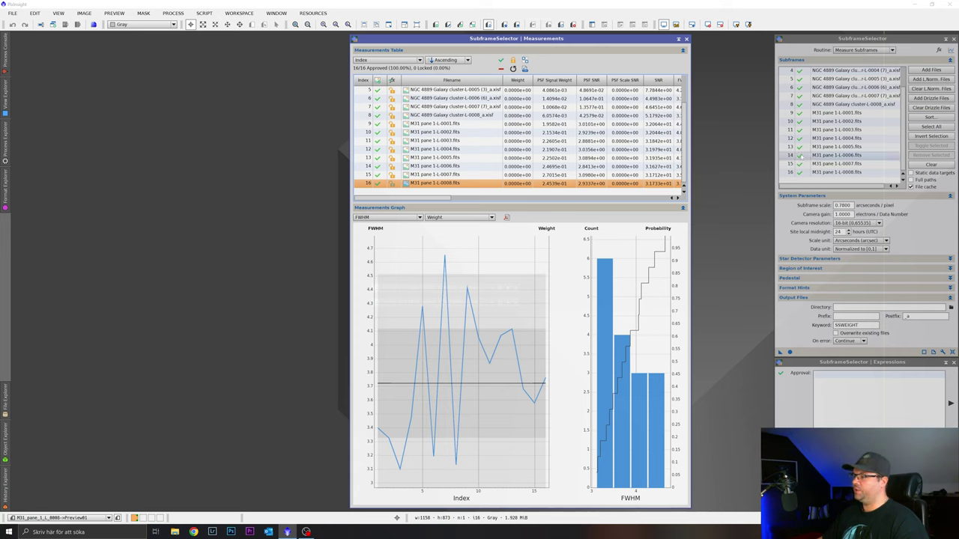
Select the eight NGC 4889 cluster frames, rows 1–8, in the Subframes list
scroll(839, 127, "up", 1)
left_click(857, 70)
left_click_drag(857, 70, 850, 131)
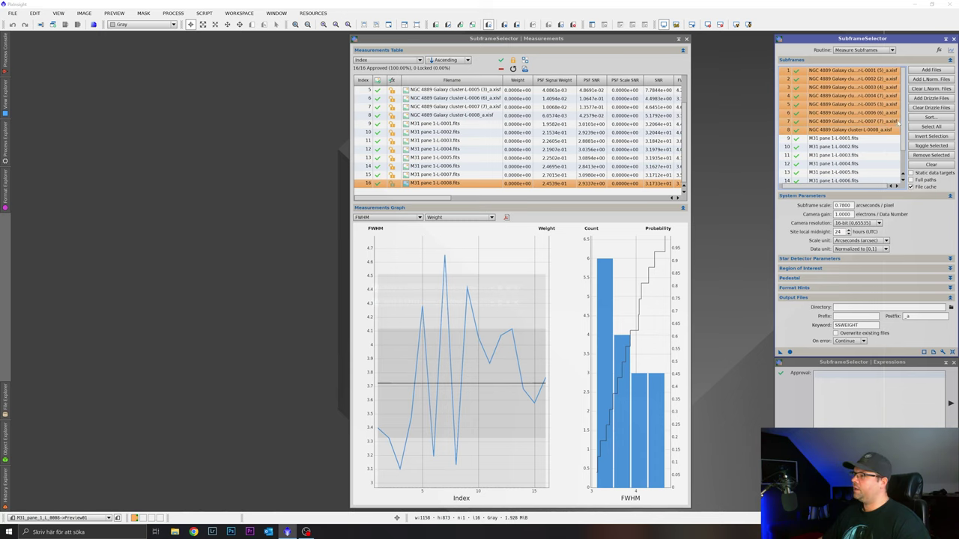
Select the eight M31 pane frames, rows 9–16, instead
left_click(834, 138)
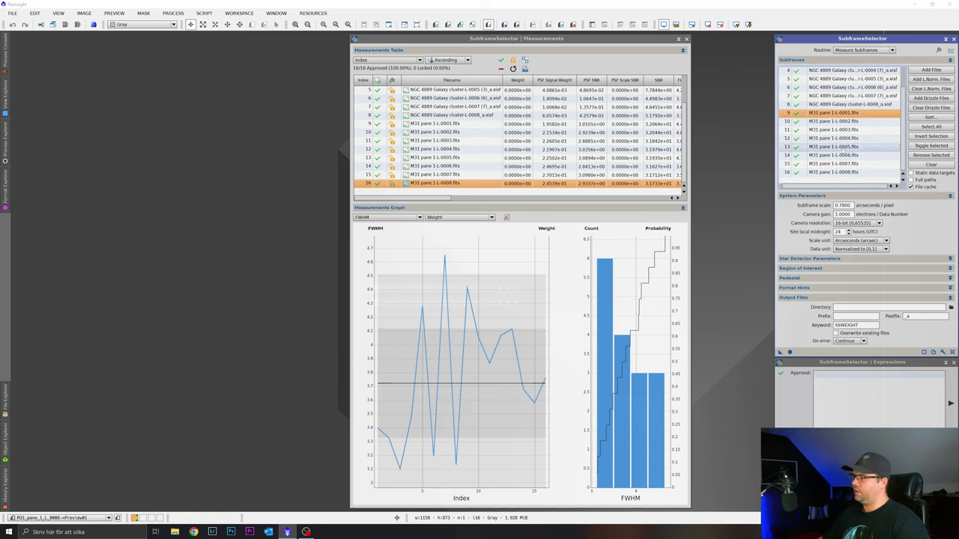
scroll(834, 173, "down", 1)
left_click(843, 173, "shift")
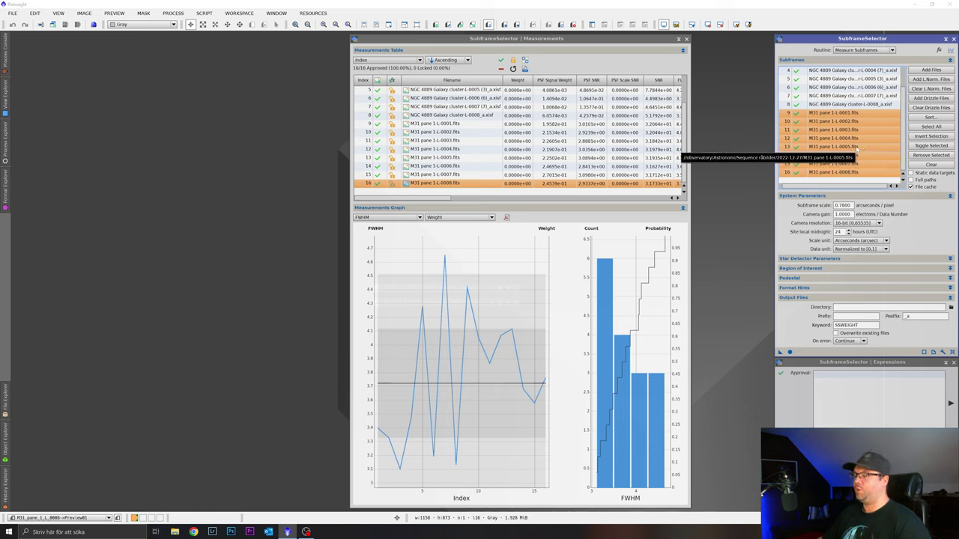
scroll(858, 132, "up", 1)
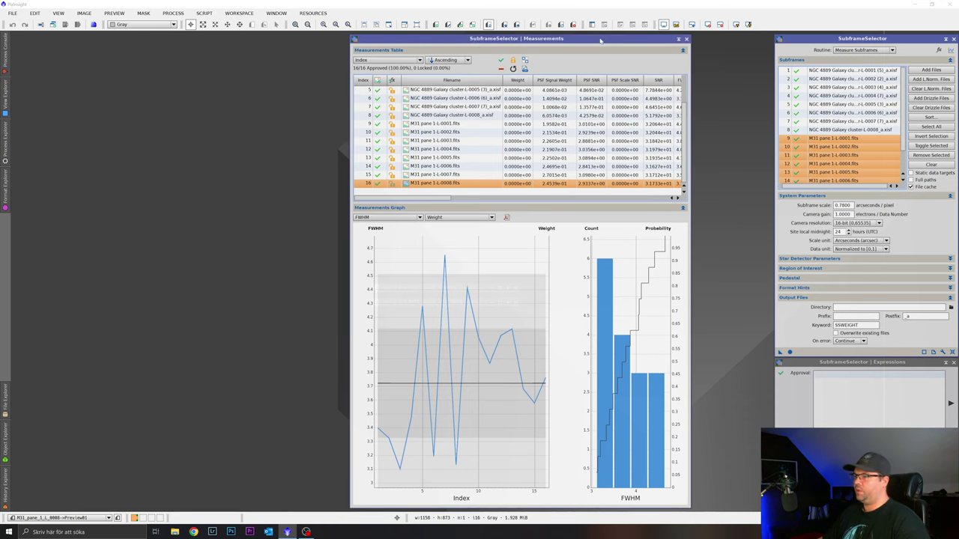
Nudge the Measurements window left and scroll its table back to the top
left_click_drag(602, 39, 592, 41)
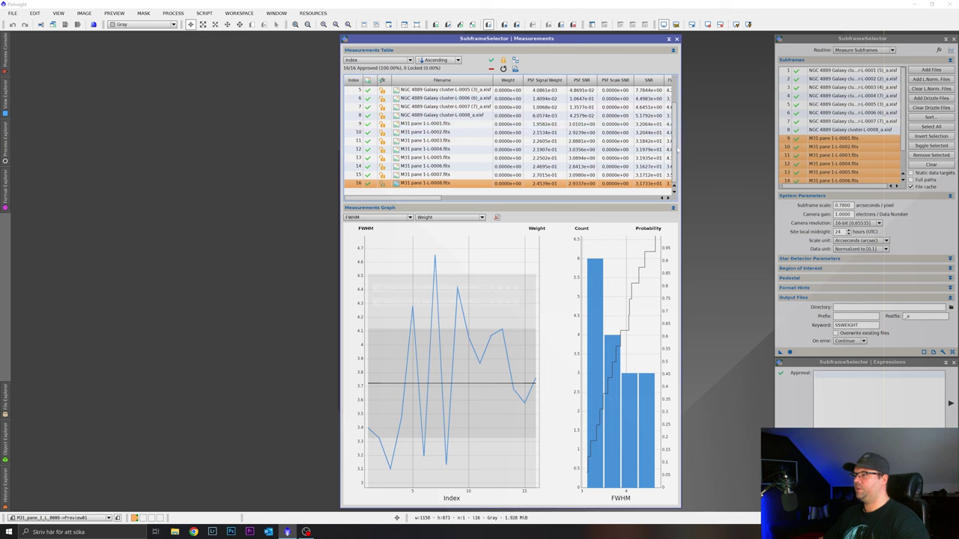
scroll(672, 127, "up", 2)
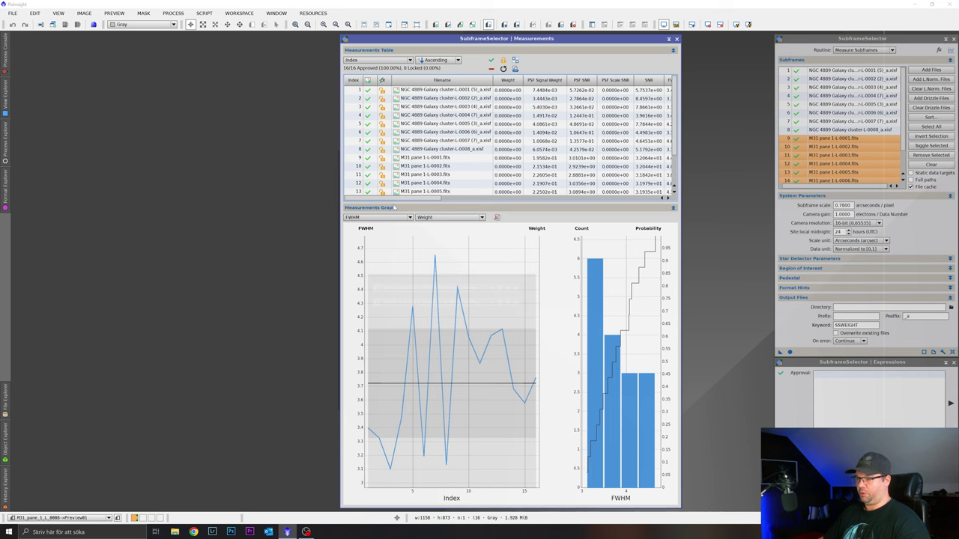
Select NGC 4889 rows 1–8 and read their FWHM values, peaking at 4.634 on frame 7
left_click(431, 92)
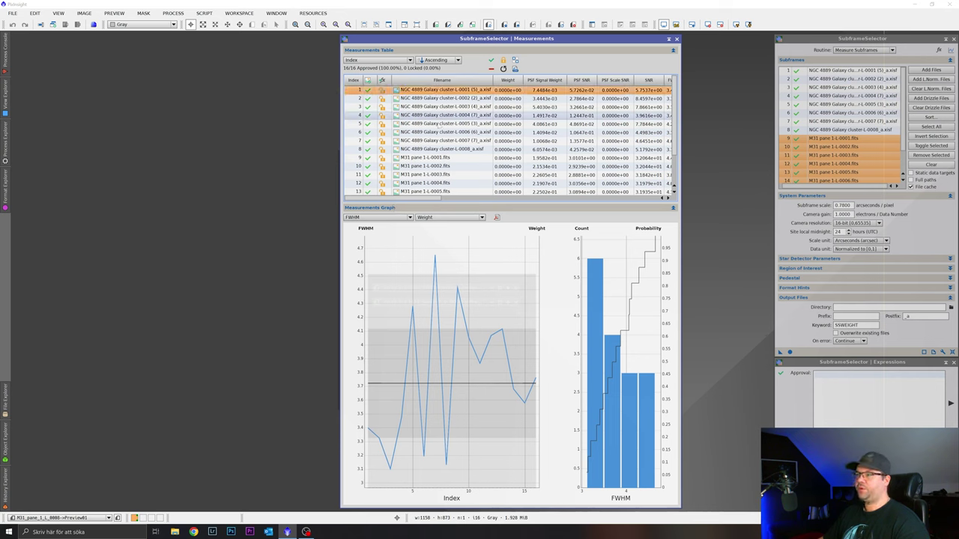
left_click(442, 149, "shift")
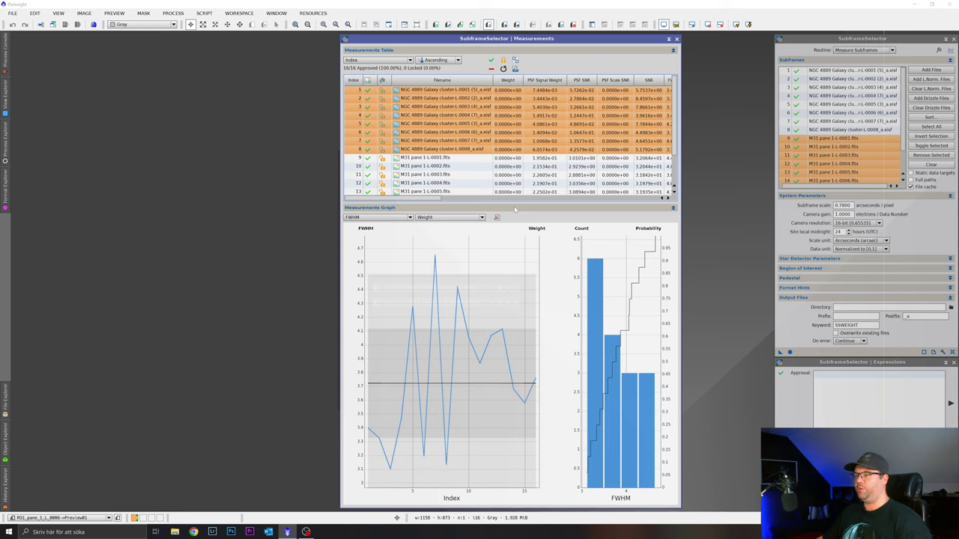
mouse_move(345, 410)
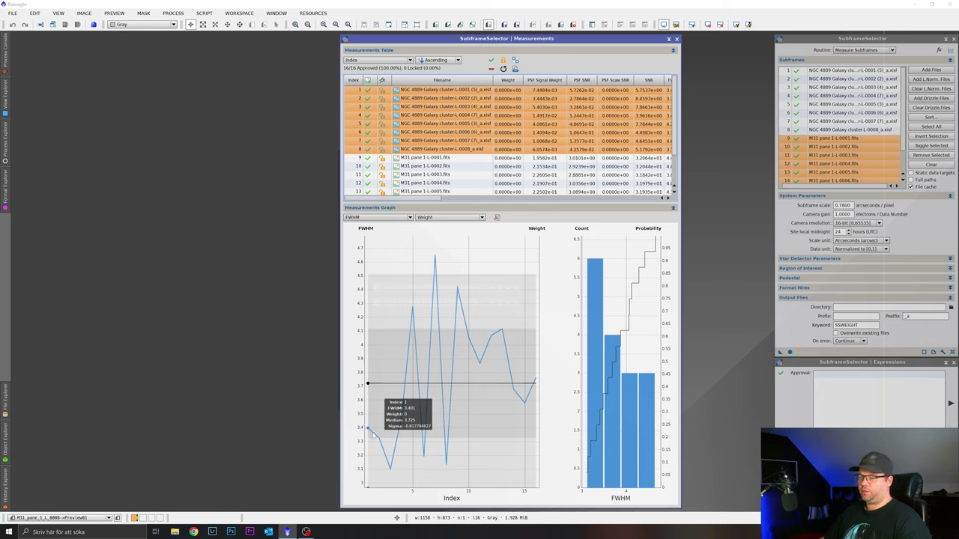
mouse_move(390, 469)
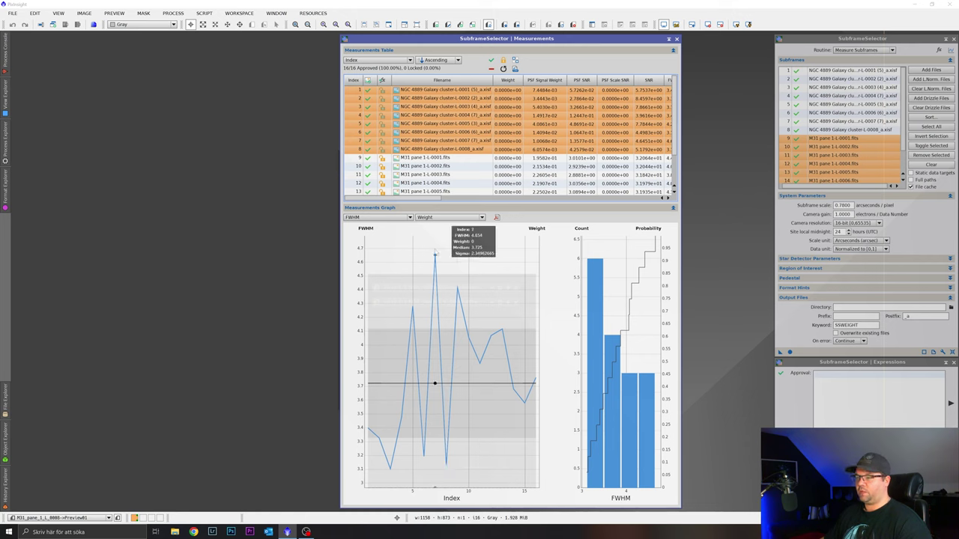
Select M31 pane rows 9–16, inspect their FWHM points, and open the graph property list
left_click(434, 157)
scroll(461, 165, "down", 2)
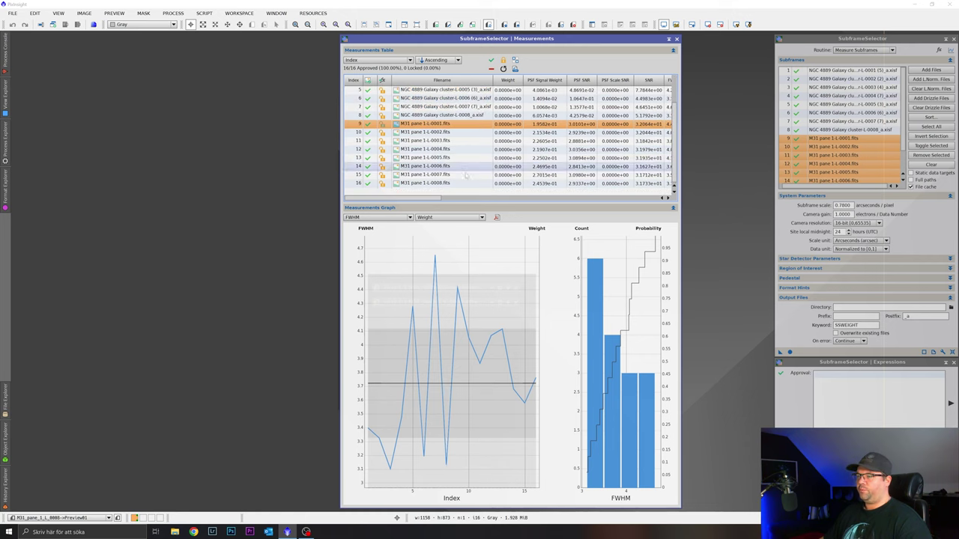
left_click(461, 184, "shift")
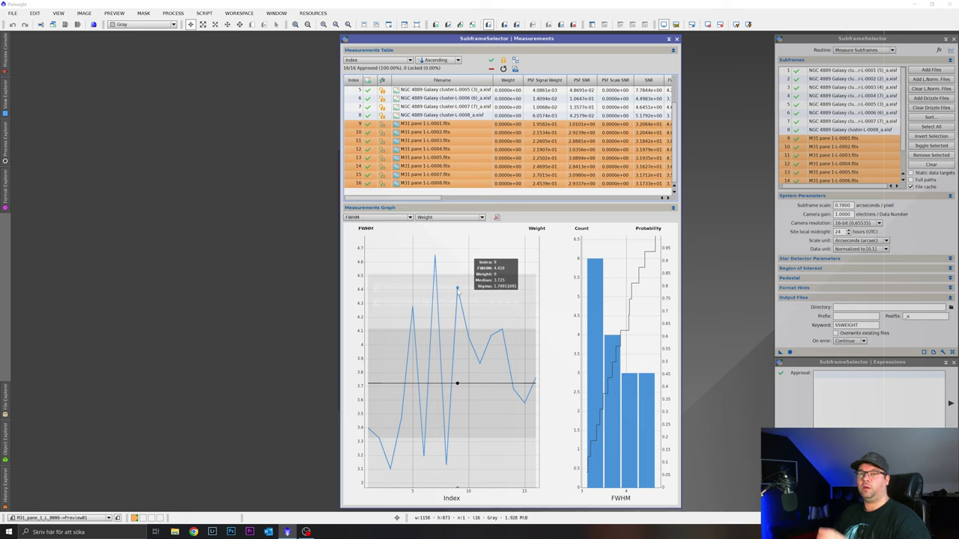
mouse_move(479, 363)
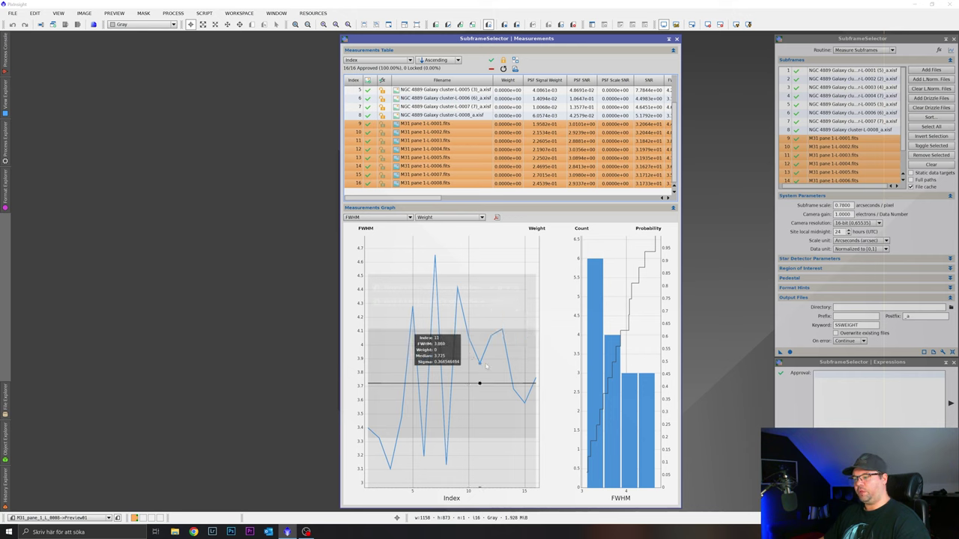
mouse_move(514, 375)
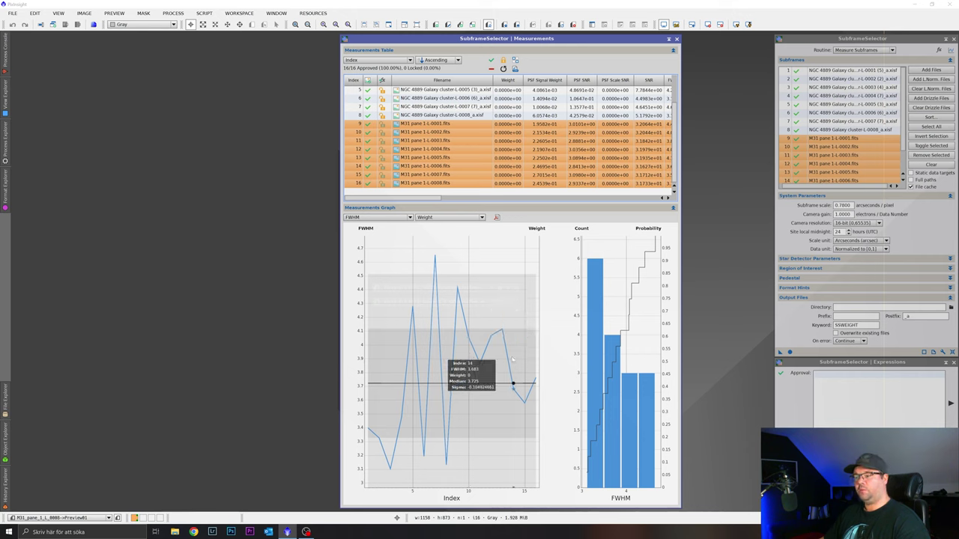
mouse_move(473, 346)
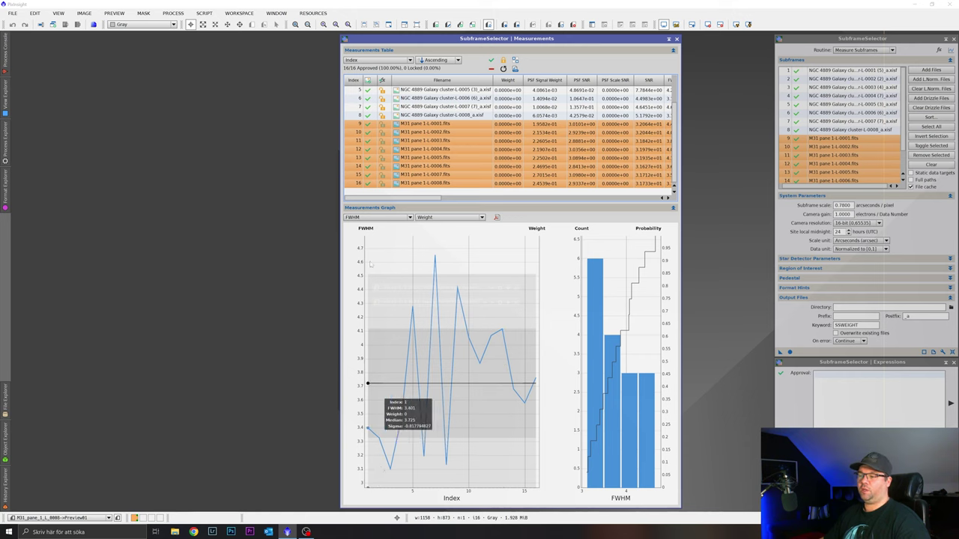
mouse_move(483, 268)
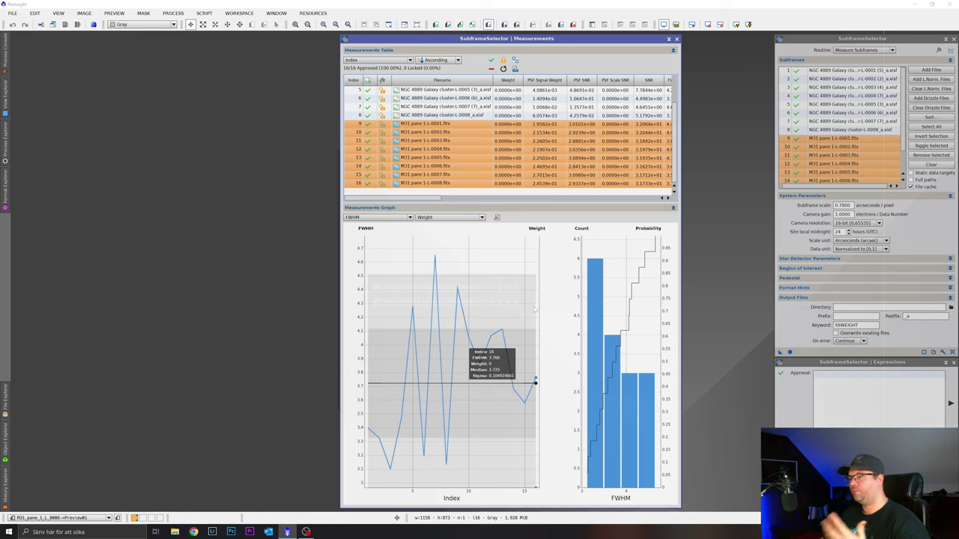
left_click(407, 218)
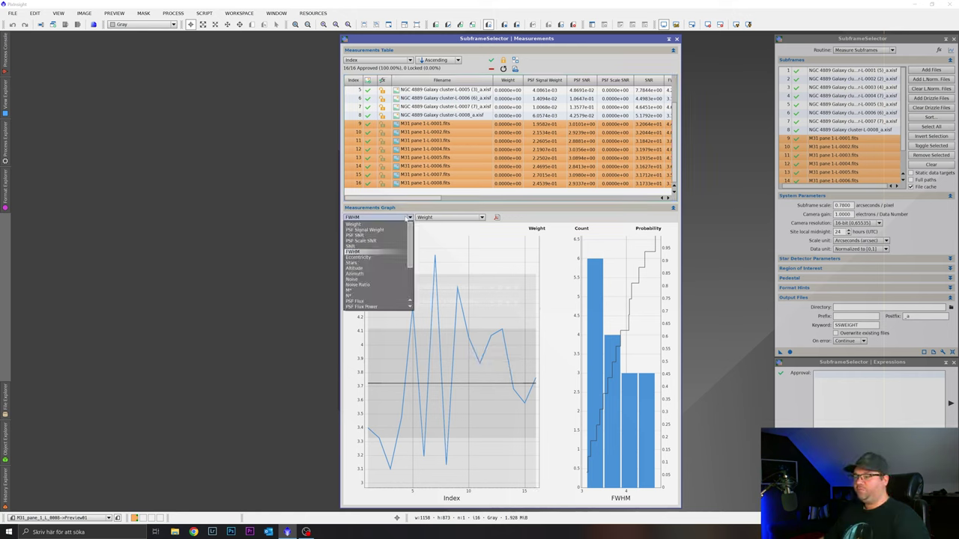
Plot Eccentricity, select NGC 4889 rows 1–8, and read their eccentricity values
left_click(390, 260)
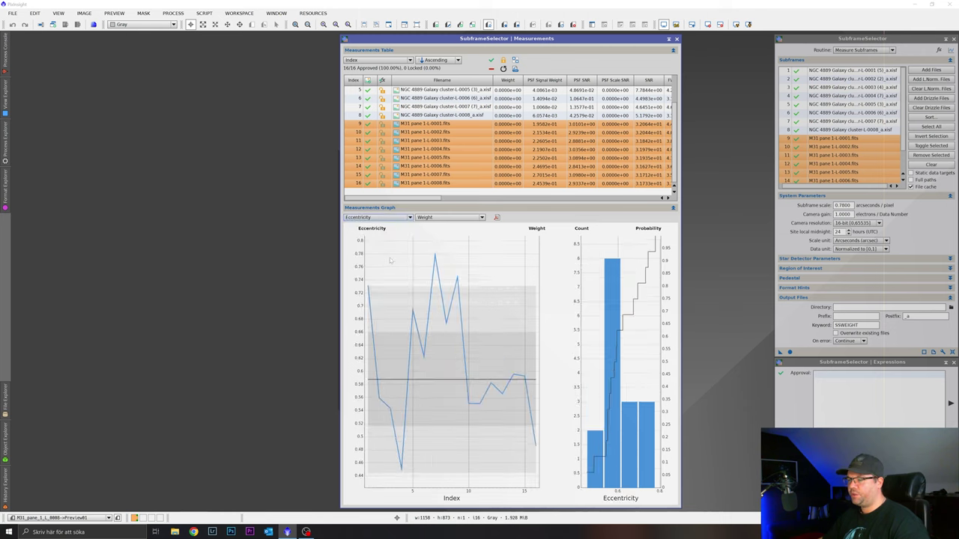
scroll(449, 135, "up", 2)
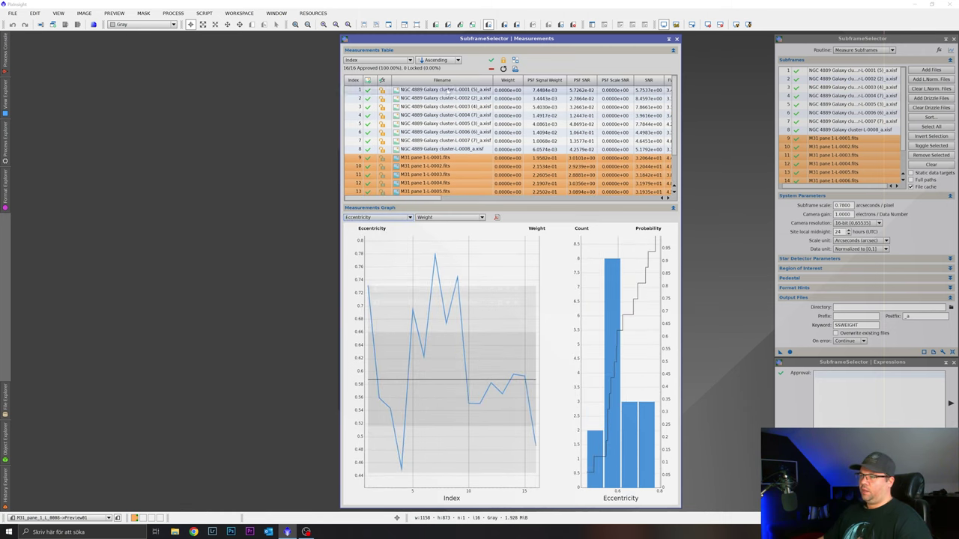
left_click(442, 90)
left_click(455, 152, "shift")
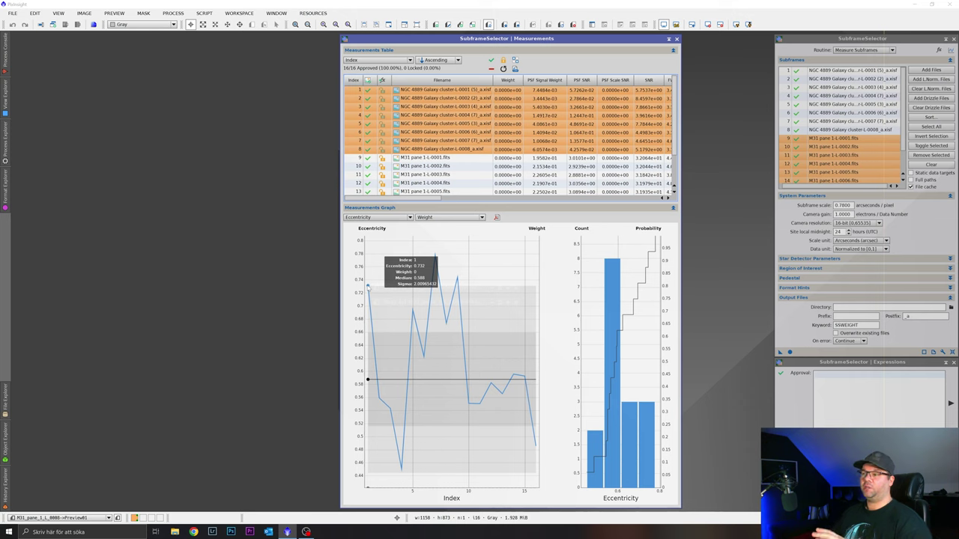
mouse_move(400, 467)
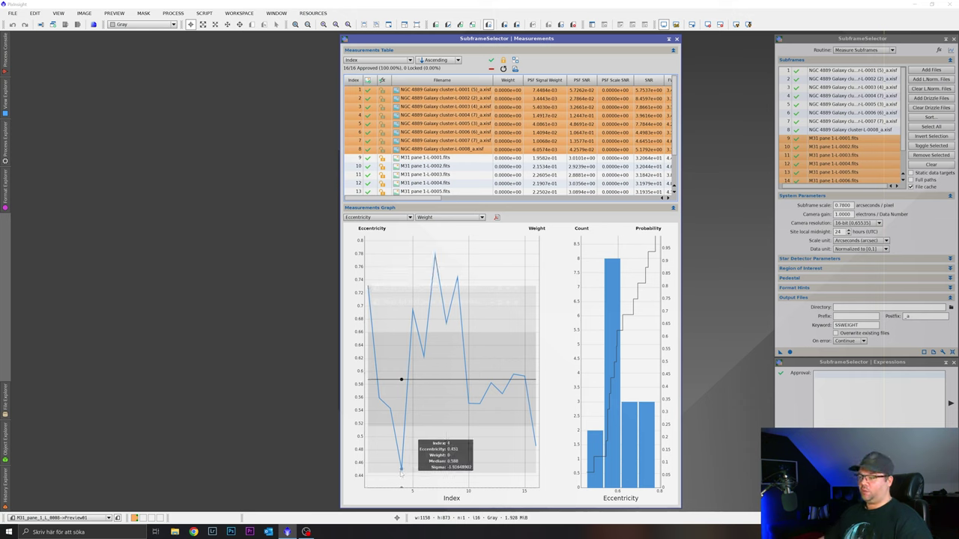
mouse_move(412, 310)
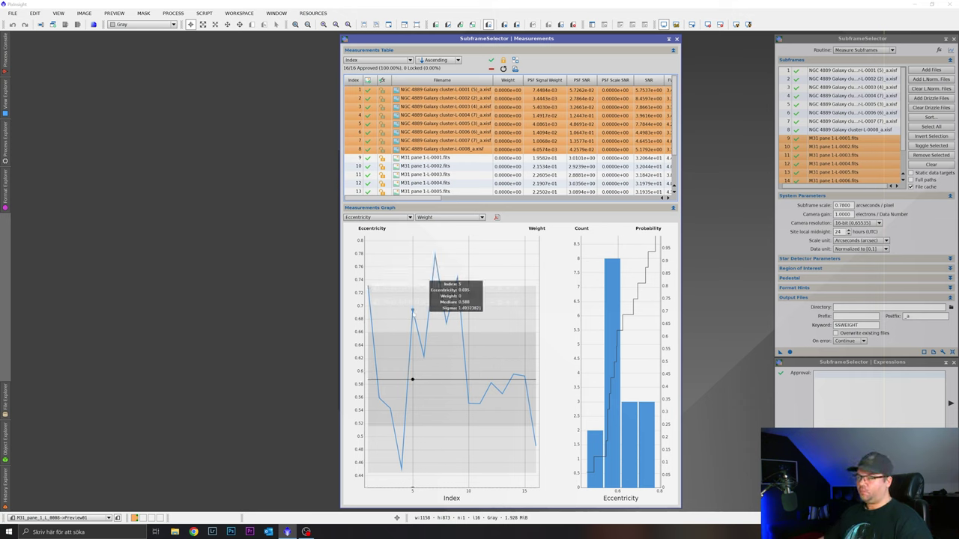
mouse_move(447, 323)
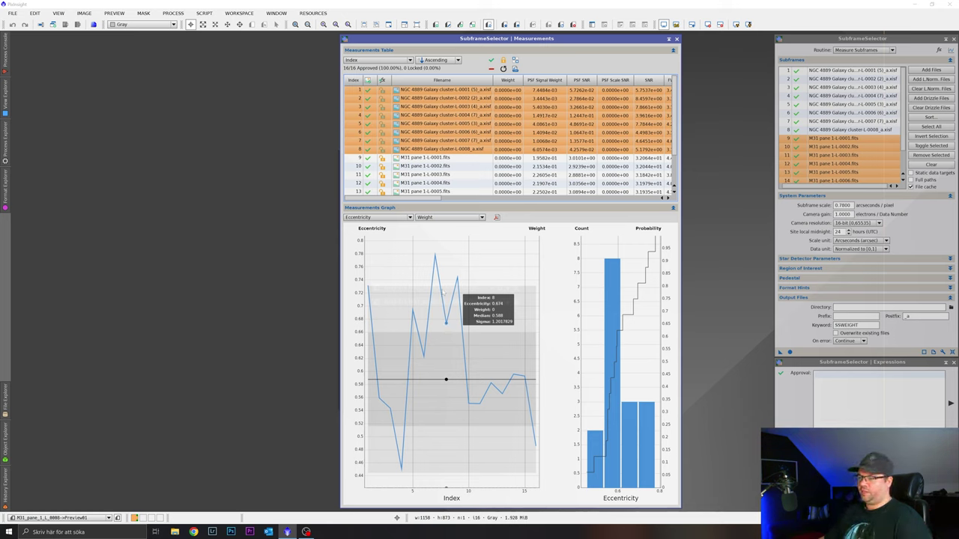
Select M31 rows 9–16 and read eccentricity: 0.551, 0.596, 0.486 for frames 10, 14, 16
mouse_move(368, 286)
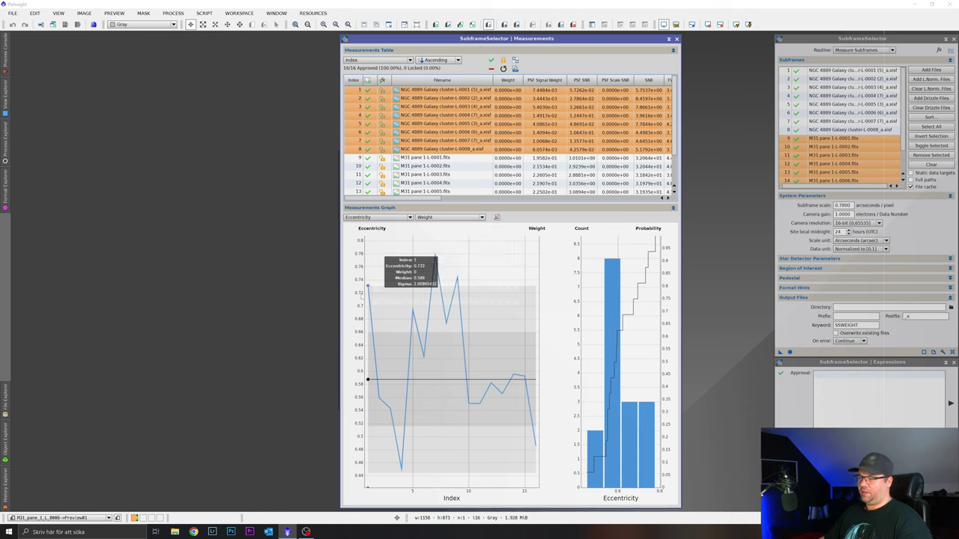
left_click(458, 158)
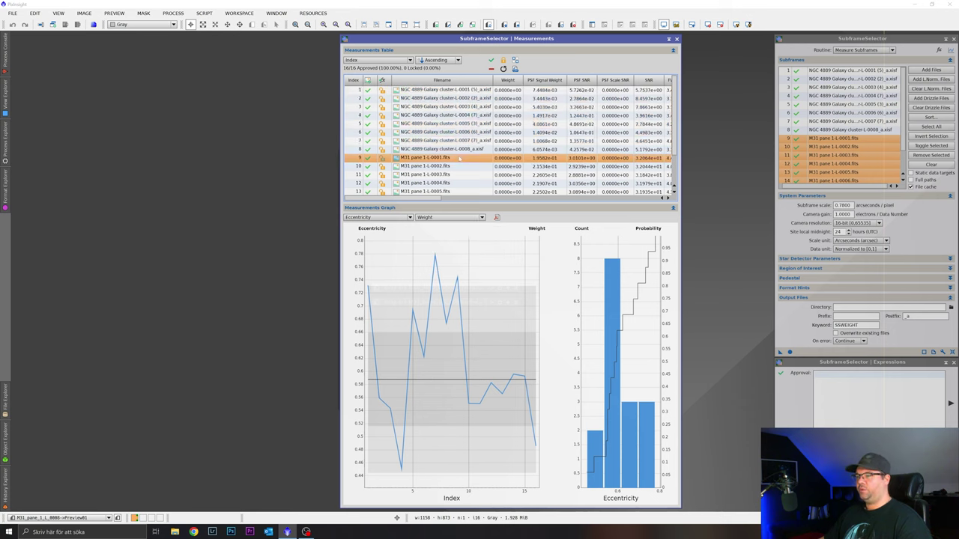
scroll(462, 169, "down", 2)
left_click(463, 184, "shift")
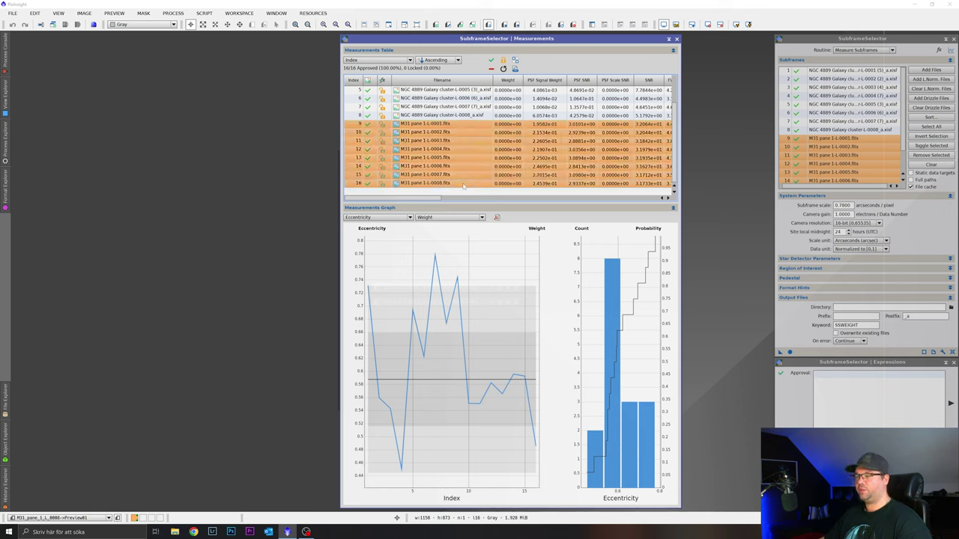
mouse_move(457, 279)
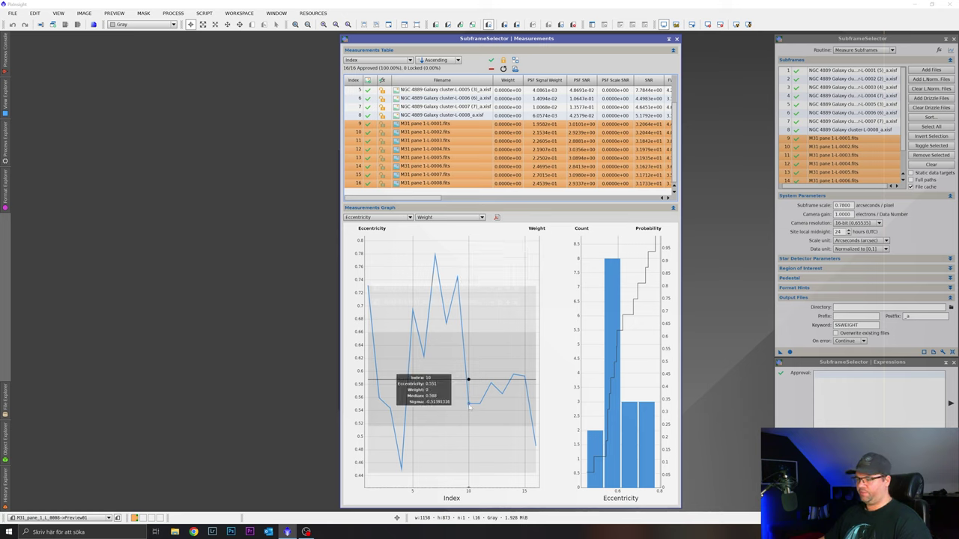
mouse_move(500, 396)
mouse_move(514, 378)
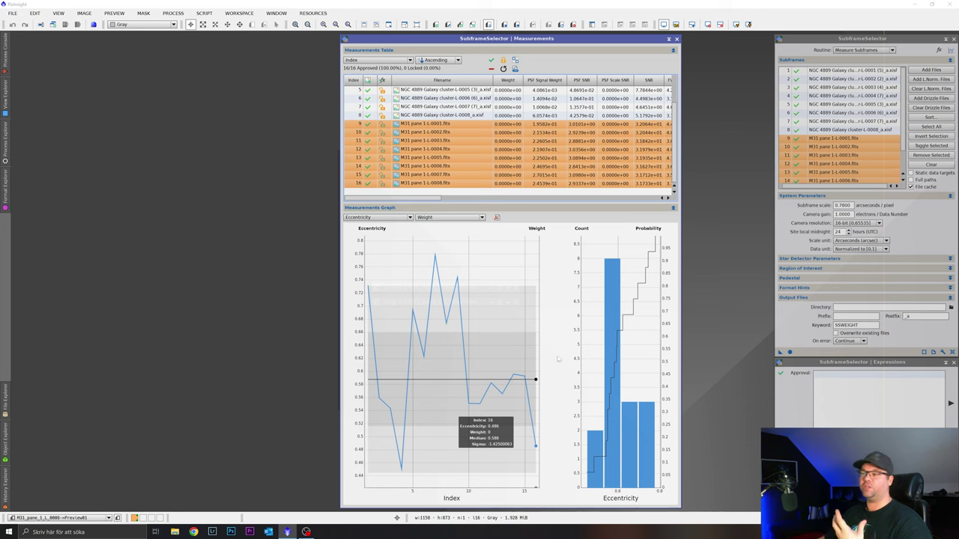
Move the Measurements window right and restore the NGC 4889 L-0004 image, enlarged
left_click_drag(514, 39, 791, 38)
double_click(397, 287)
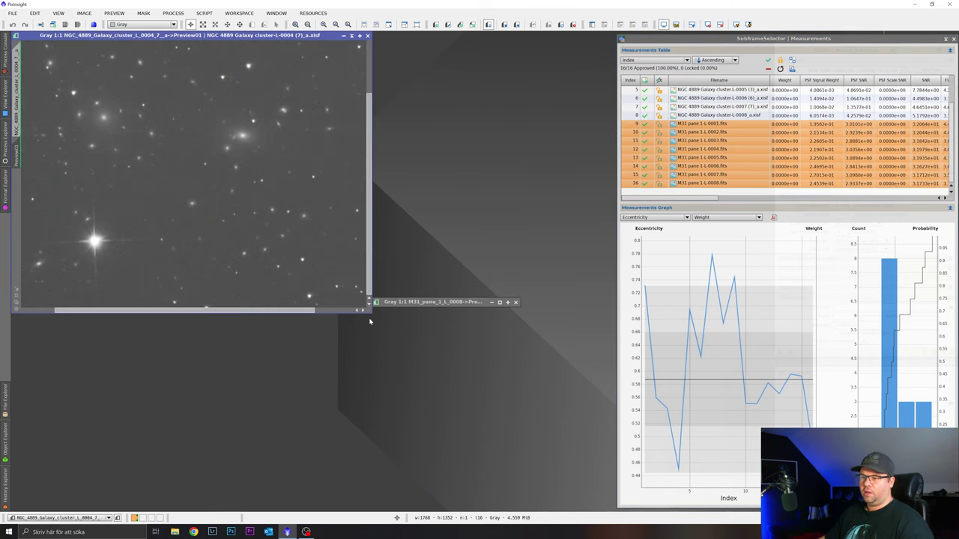
left_click_drag(368, 313, 482, 408)
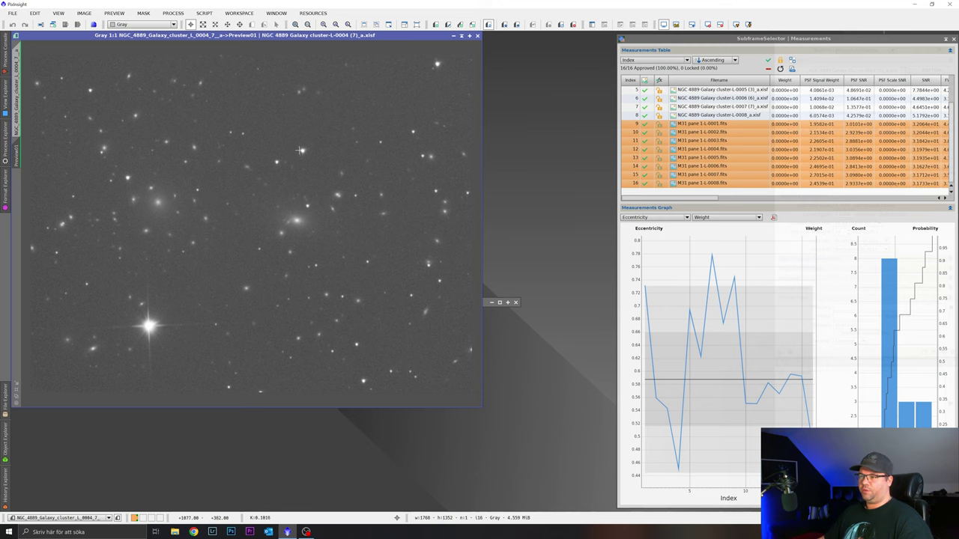
scroll(306, 152, "down", 1)
scroll(312, 150, "up", 2)
scroll(287, 158, "down", 1)
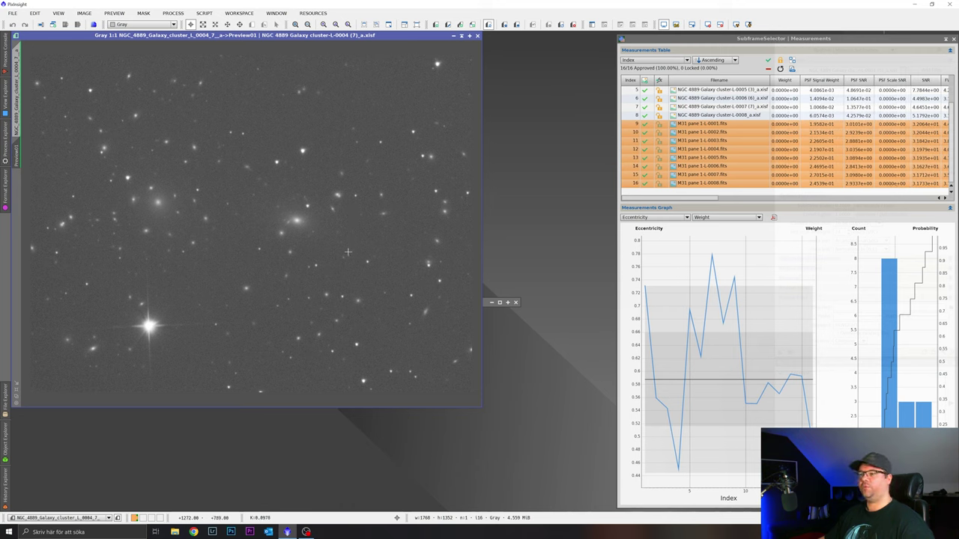
Restore the M31 pane 1-L-0008 image, then reposition and enlarge its window
double_click(485, 305)
left_click_drag(505, 251, 328, 120)
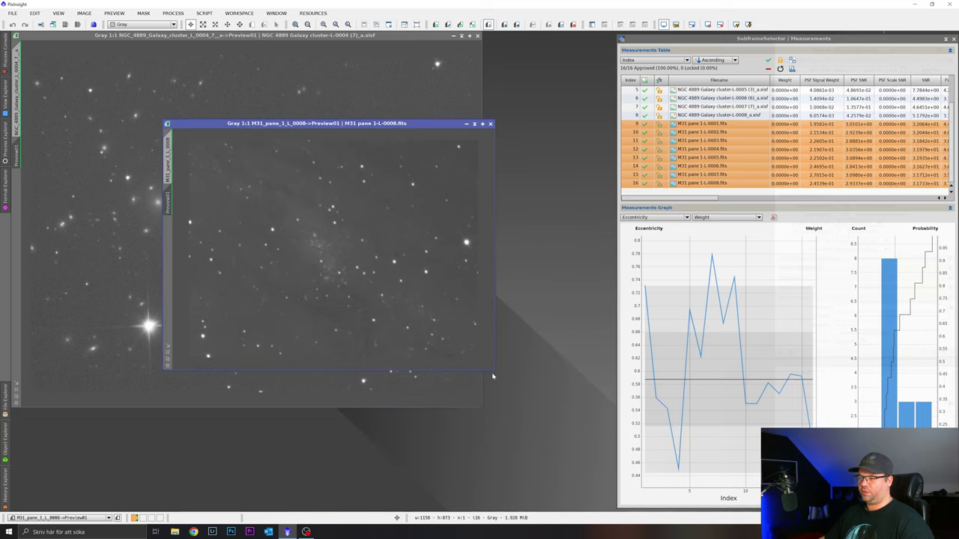
left_click_drag(496, 375, 616, 492)
left_click_drag(407, 124, 338, 82)
scroll(357, 222, "up", 1)
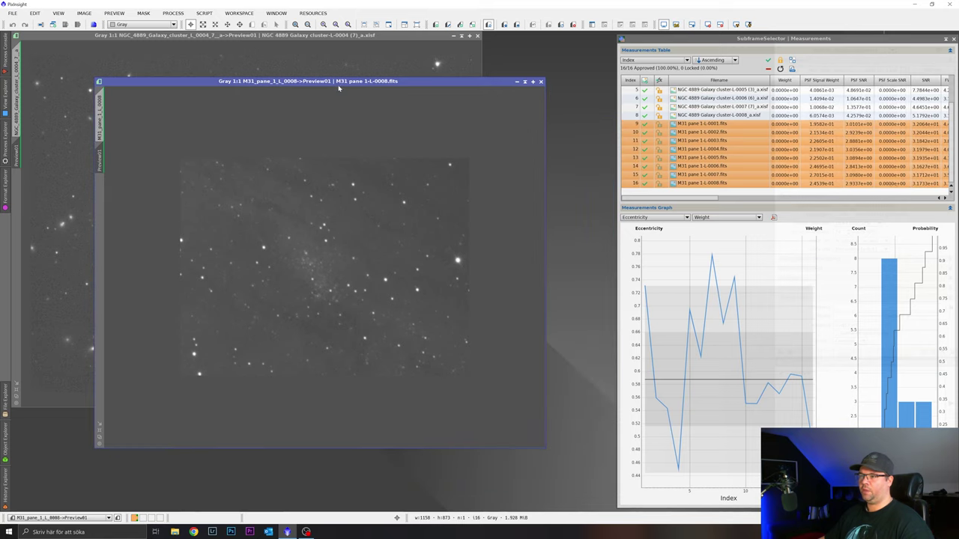
scroll(356, 223, "down", 1)
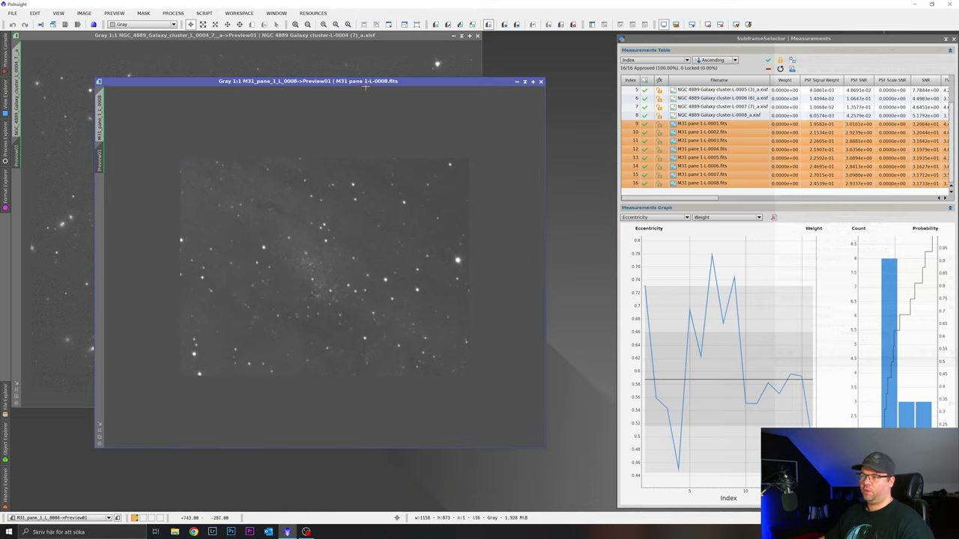
left_click_drag(367, 81, 424, 135)
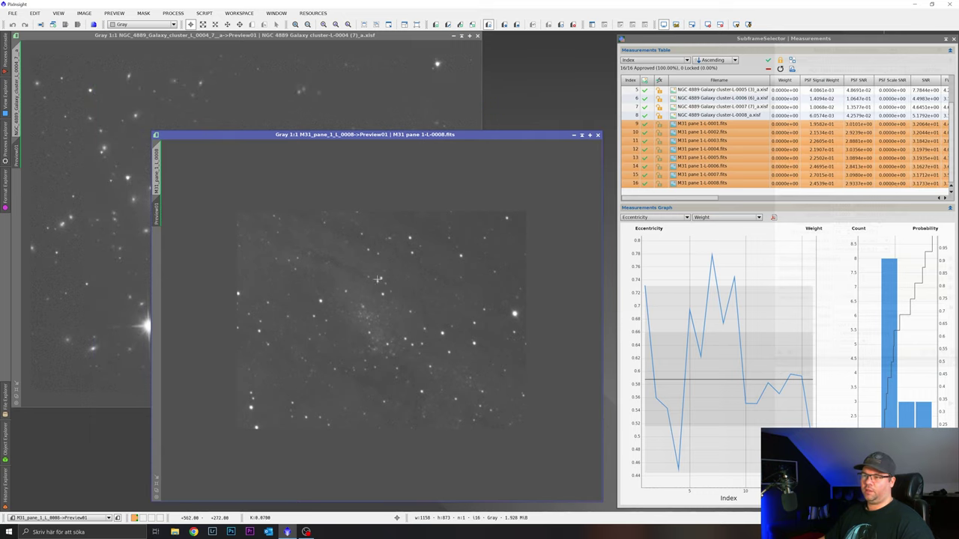
left_click_drag(161, 140, 269, 230)
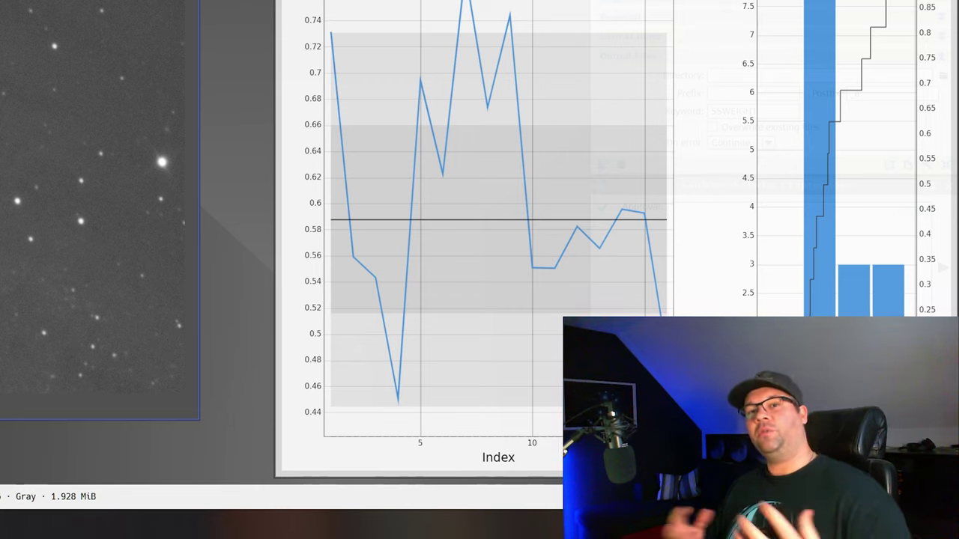
mouse_move(292, 229)
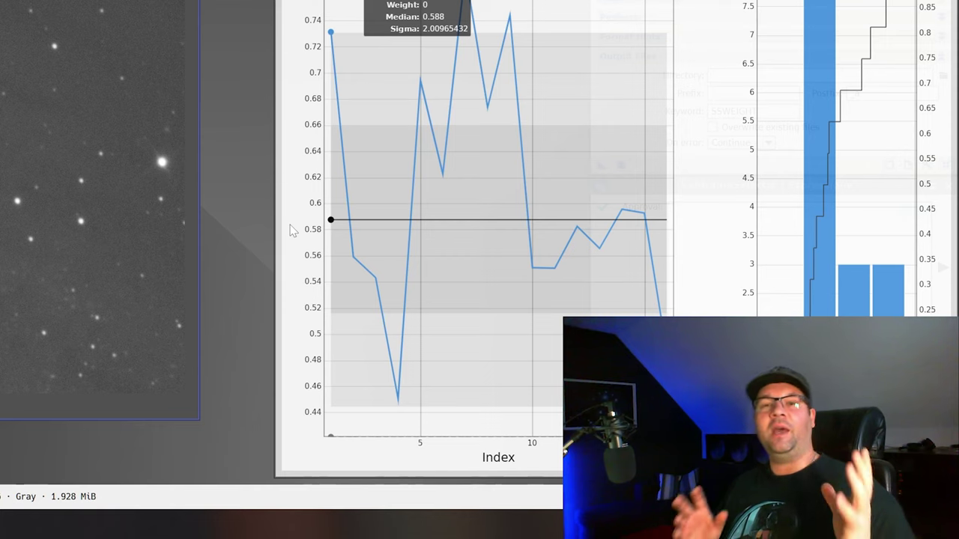